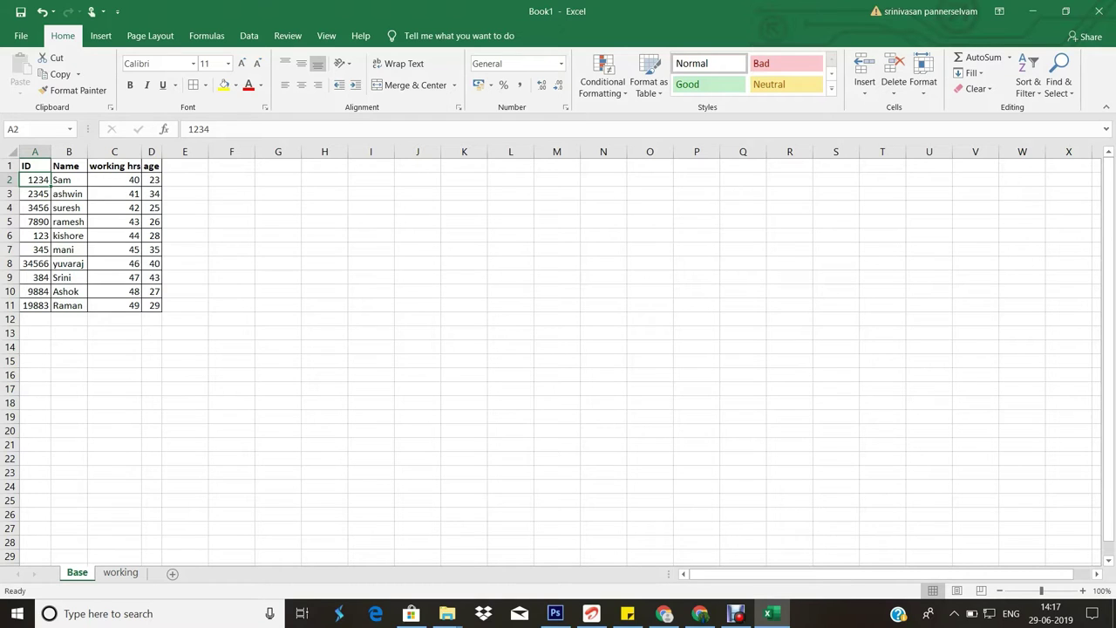
- Switch from the Base sheet to the working sheet
left_click(120, 571)
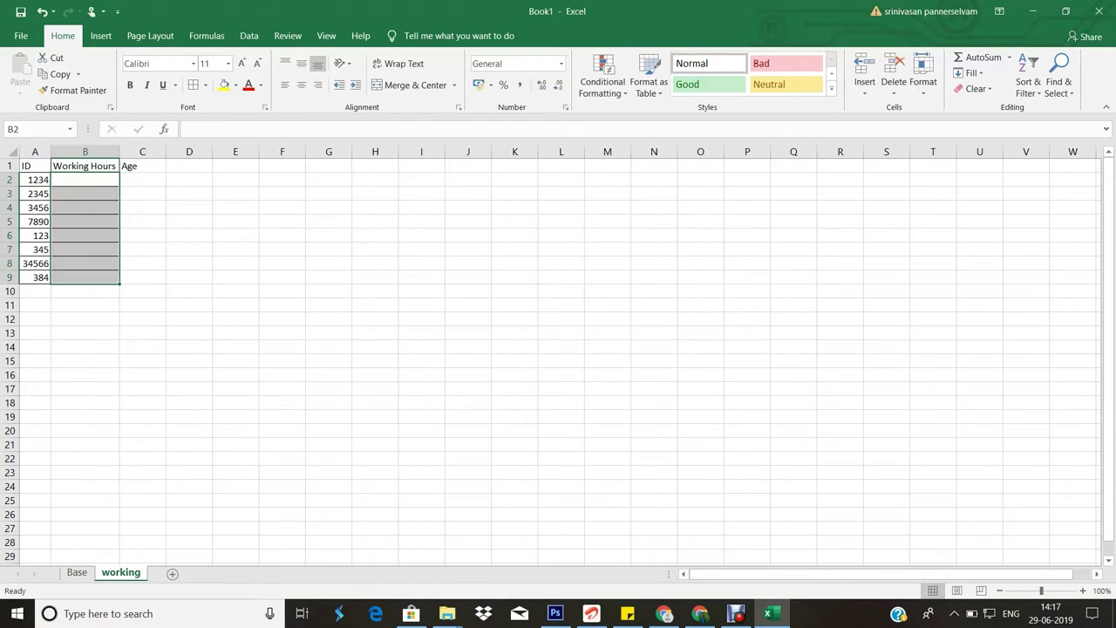
- Begin =VLOOKUP(A2, in B2, then go to the Base sheet for the lookup range
left_click(84, 179)
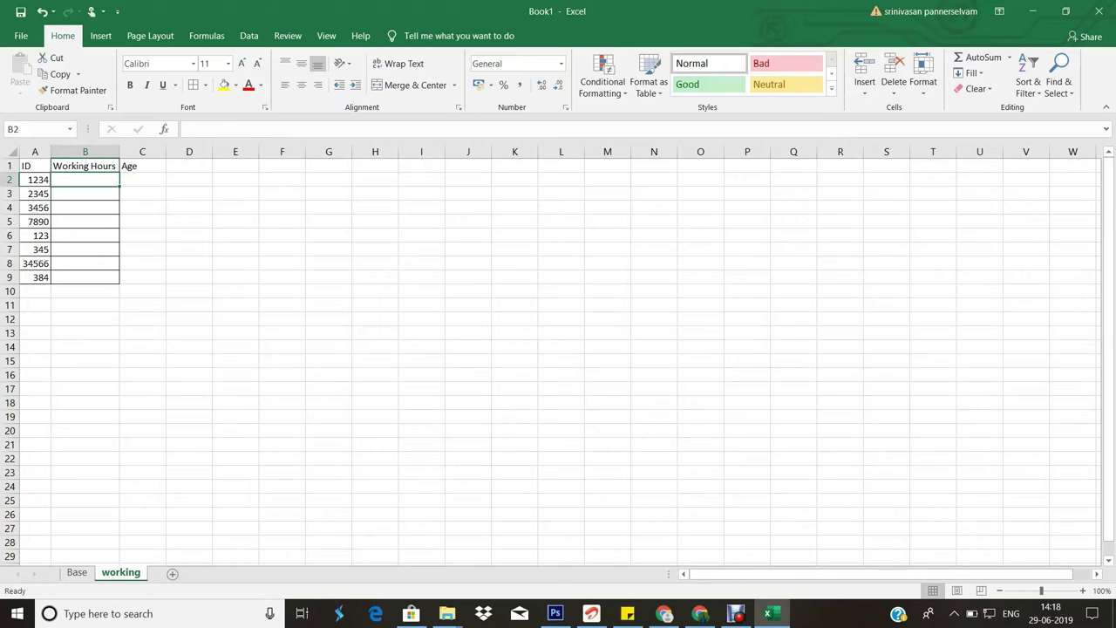
type("=")
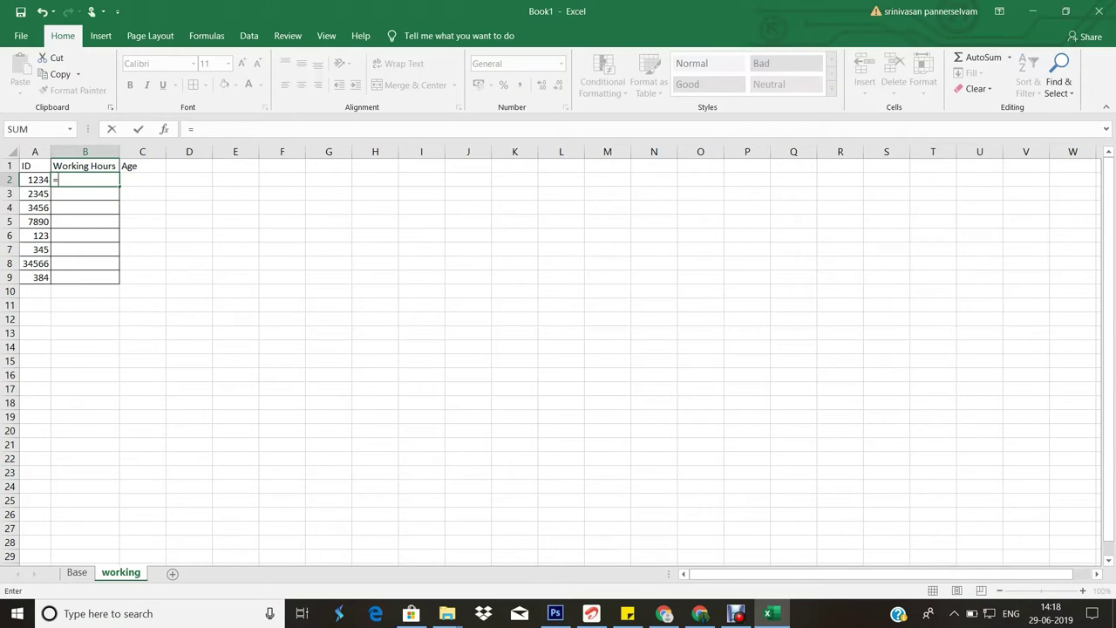
type("vloo")
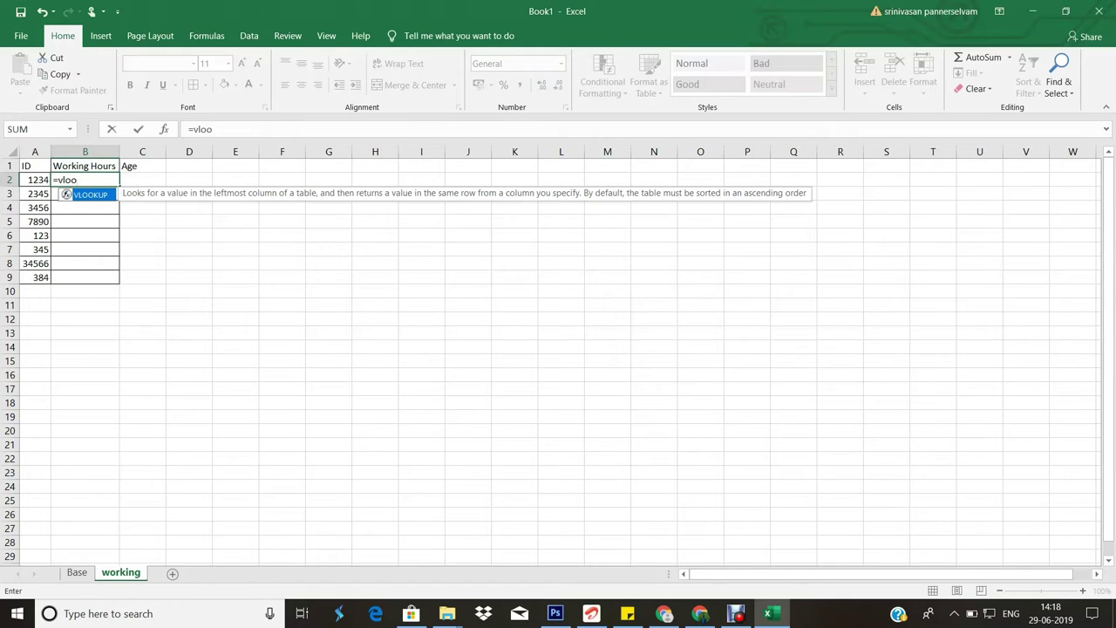
key("Tab")
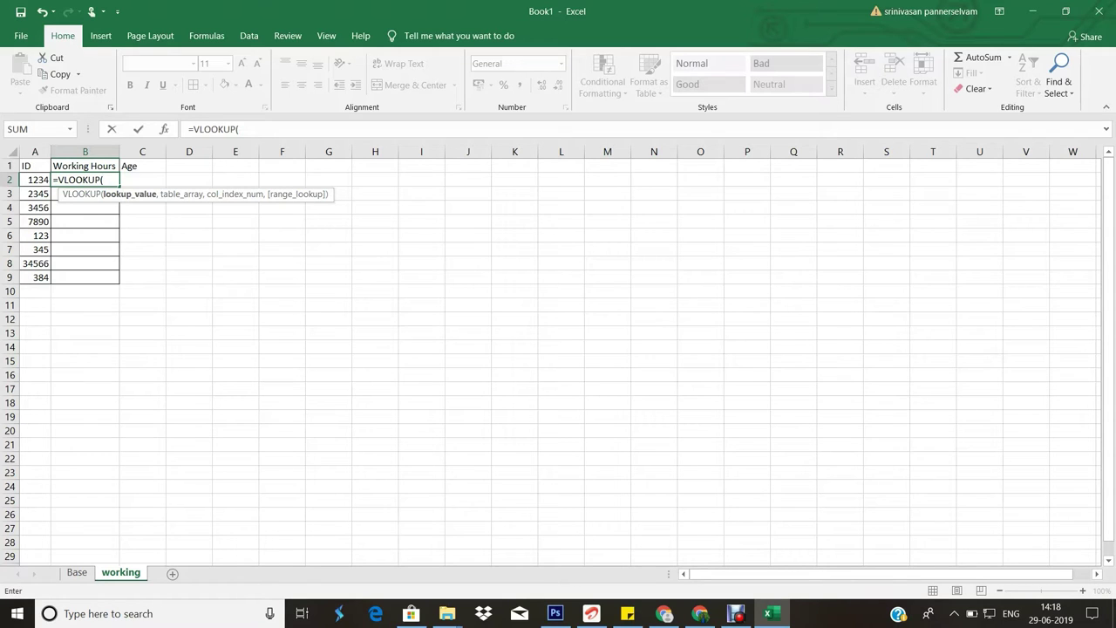
left_click(35, 180)
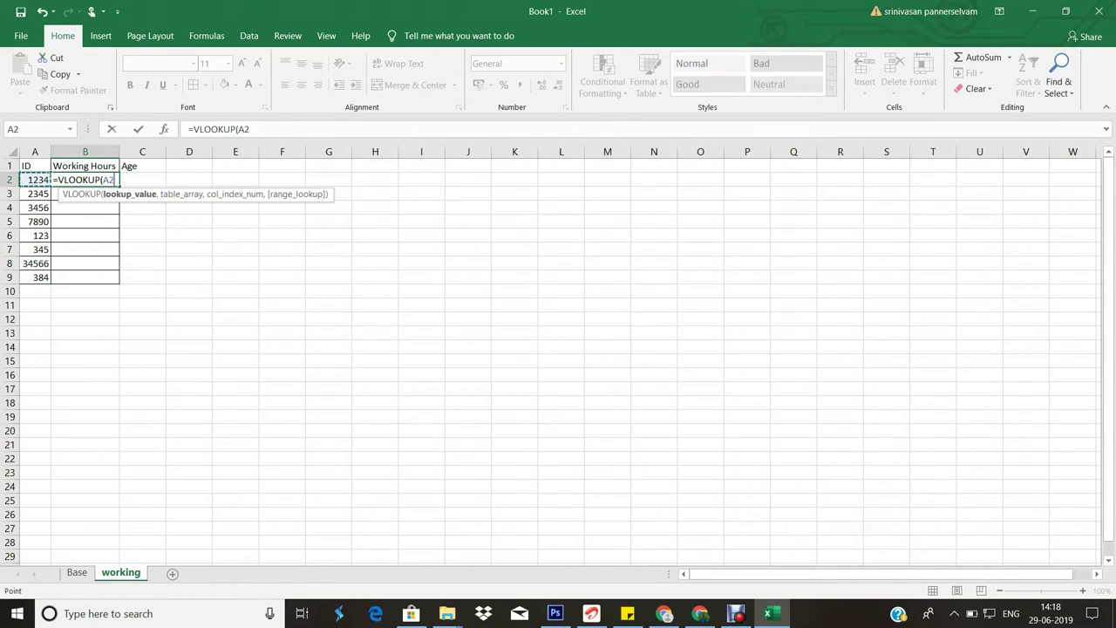
type(",")
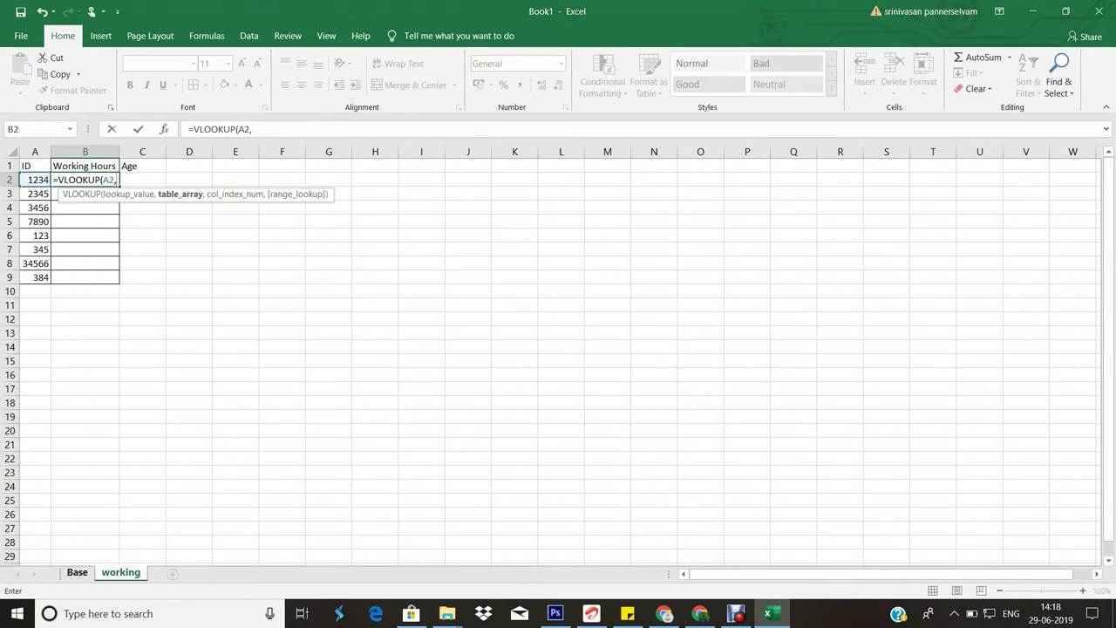
left_click(77, 572)
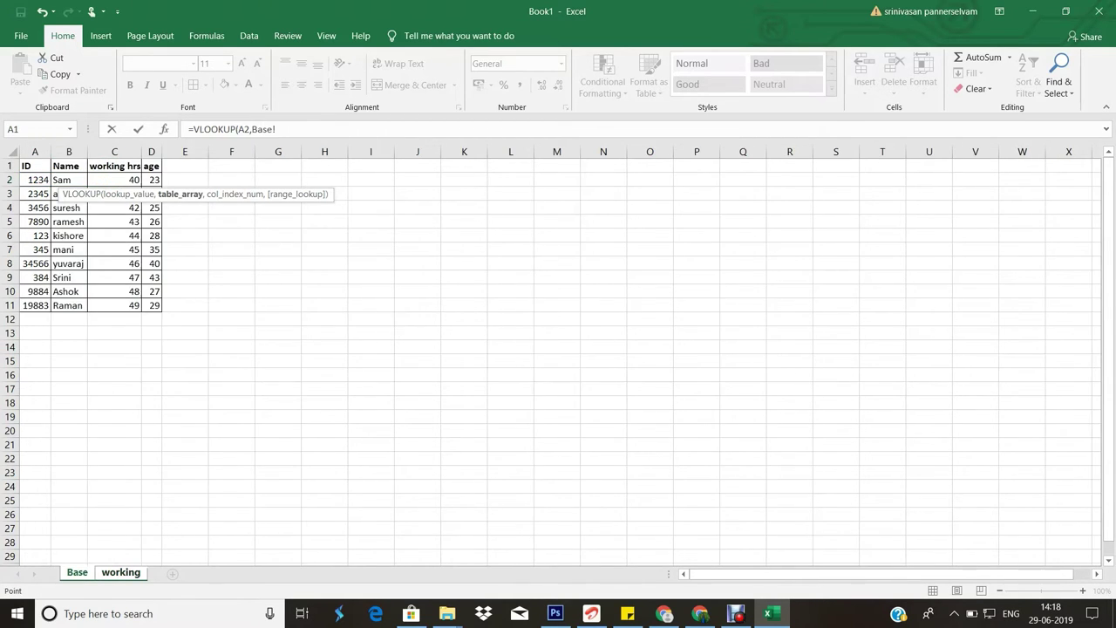
- Complete B2 as =VLOOKUP(A2,Base!A:C,3,0), returning 40 working hours
left_click(35, 152)
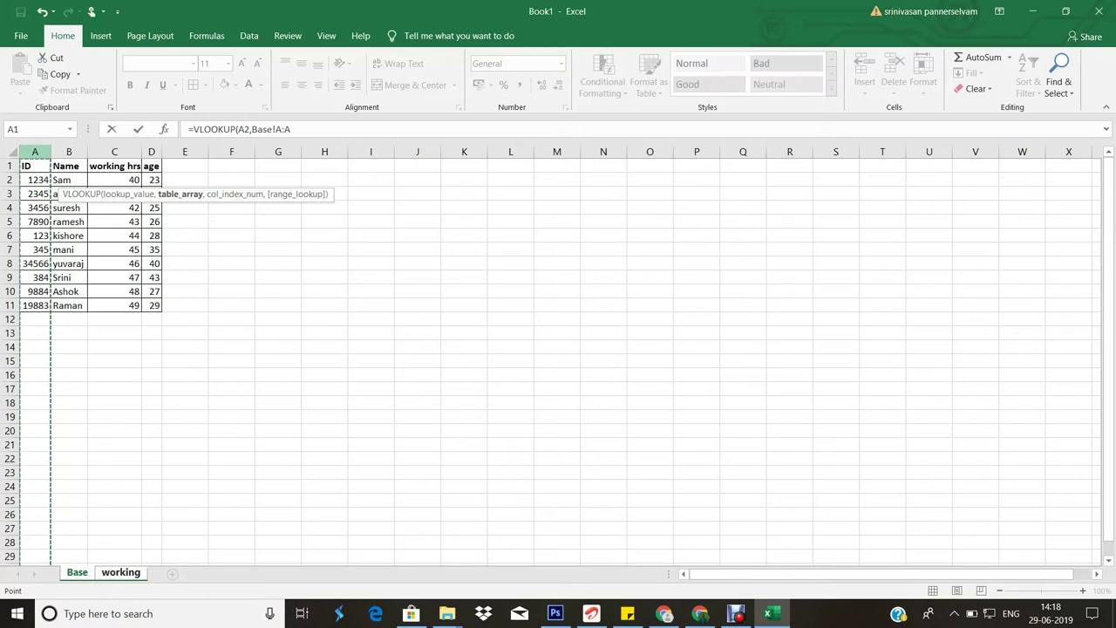
left_click_drag(35, 152, 137, 152)
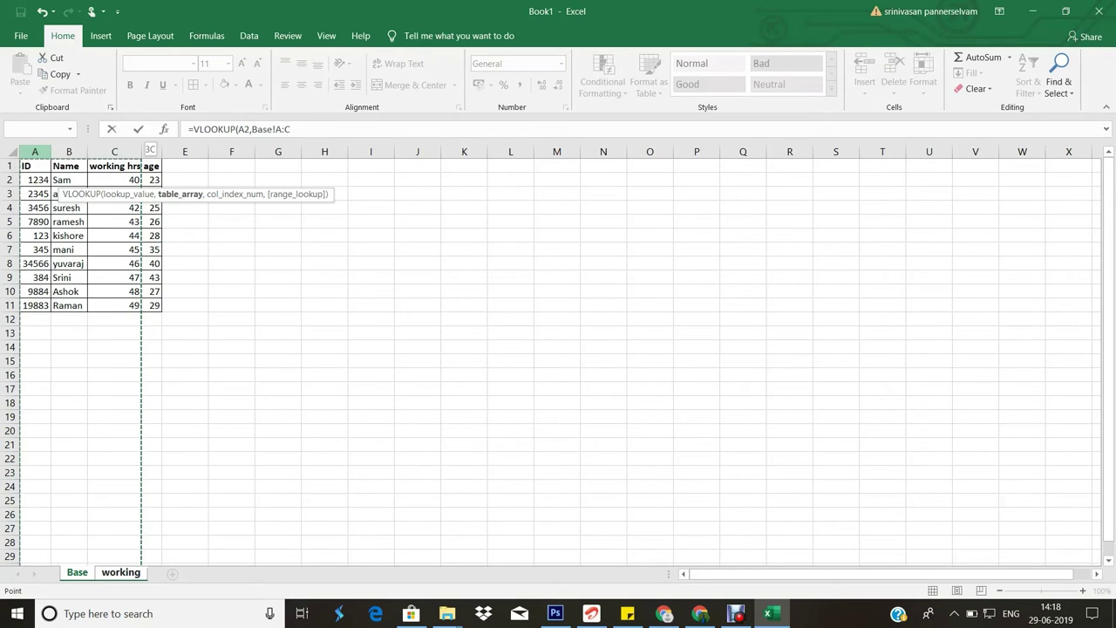
type(",3")
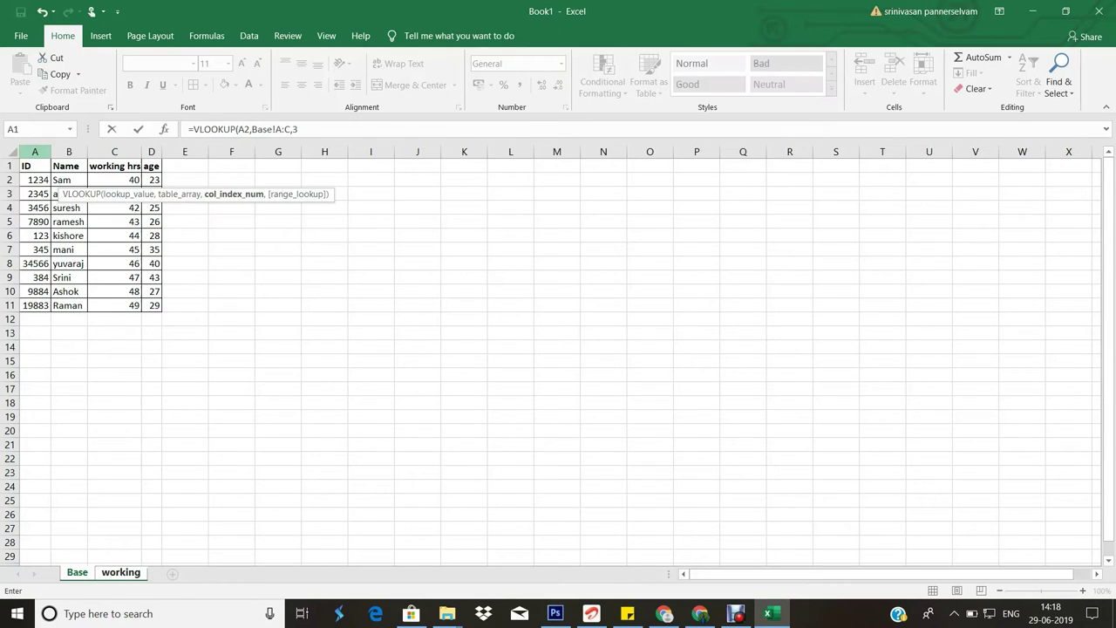
type(",0")
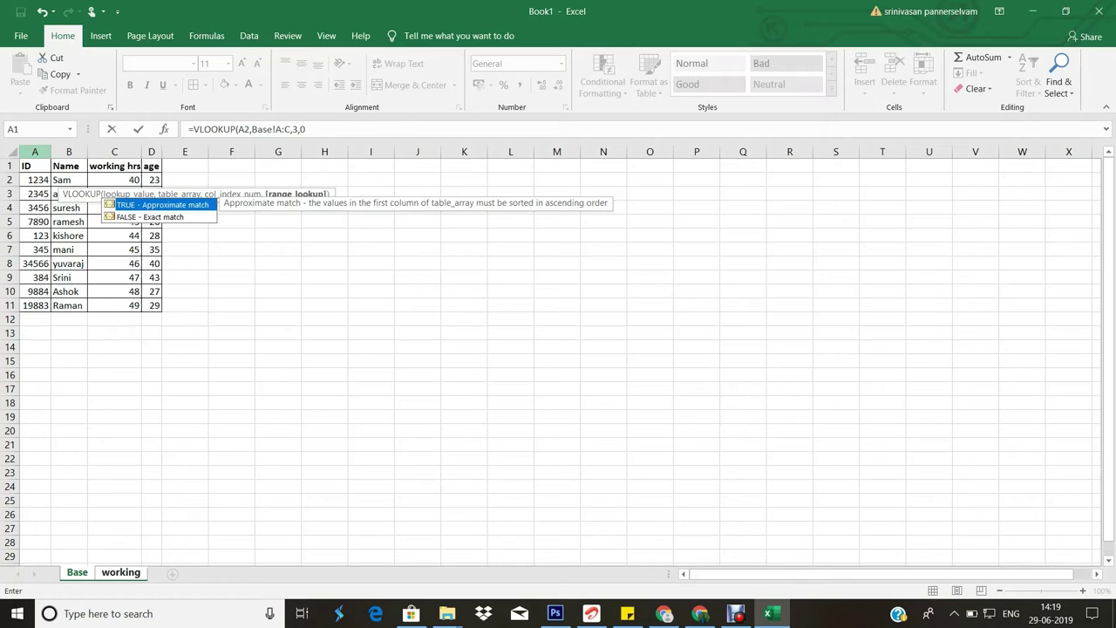
type(")")
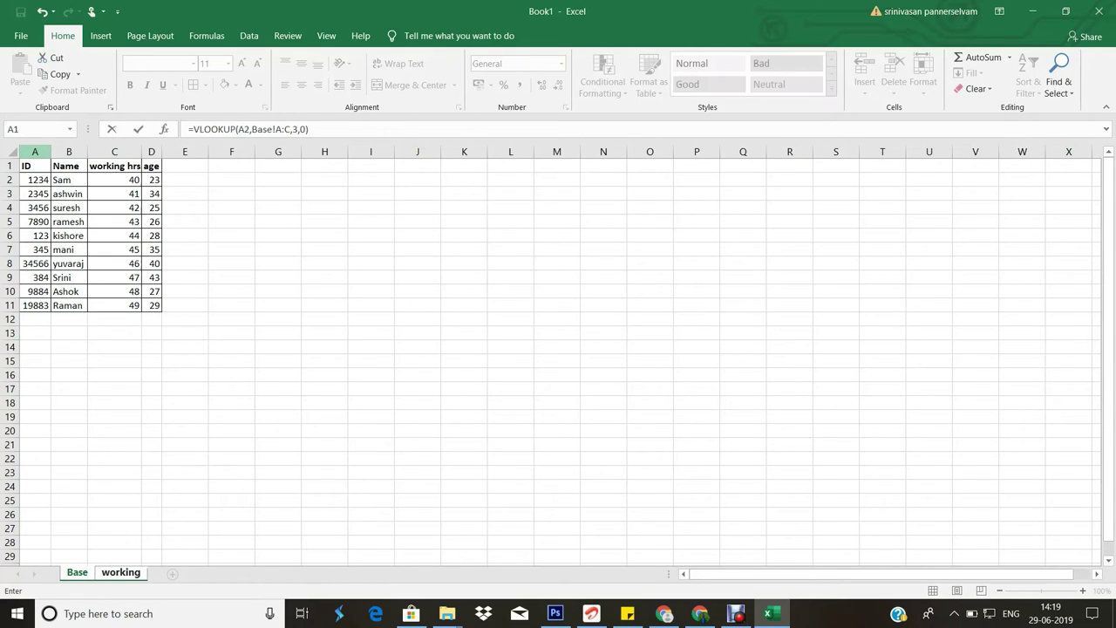
key("Return")
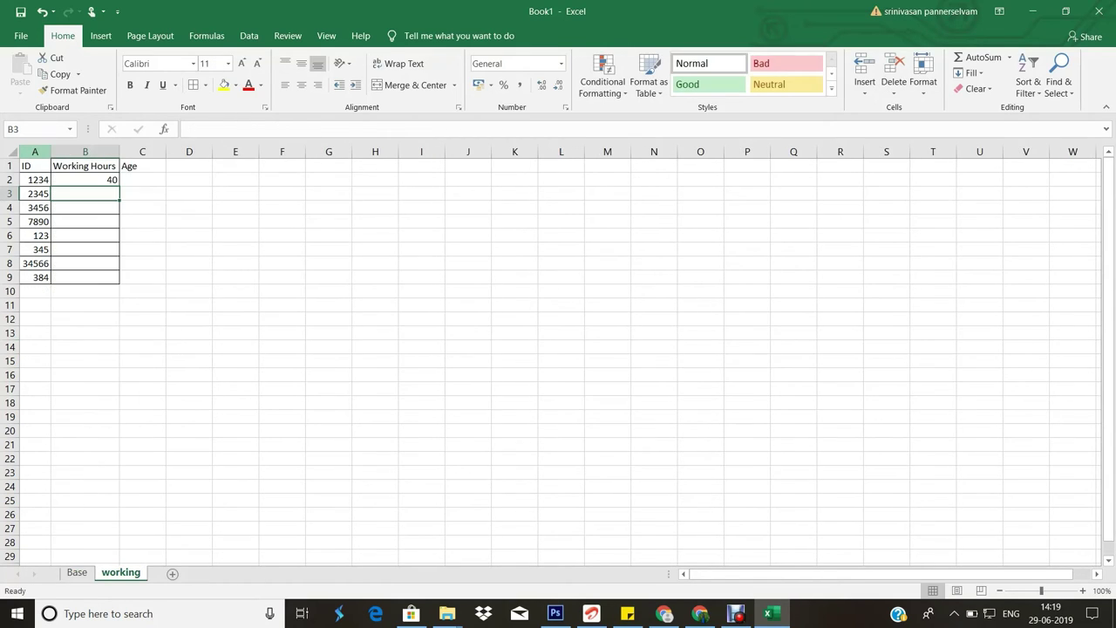
- Copy the B2 Working Hours formula into B3:B9, showing 41 through 47
key("Up")
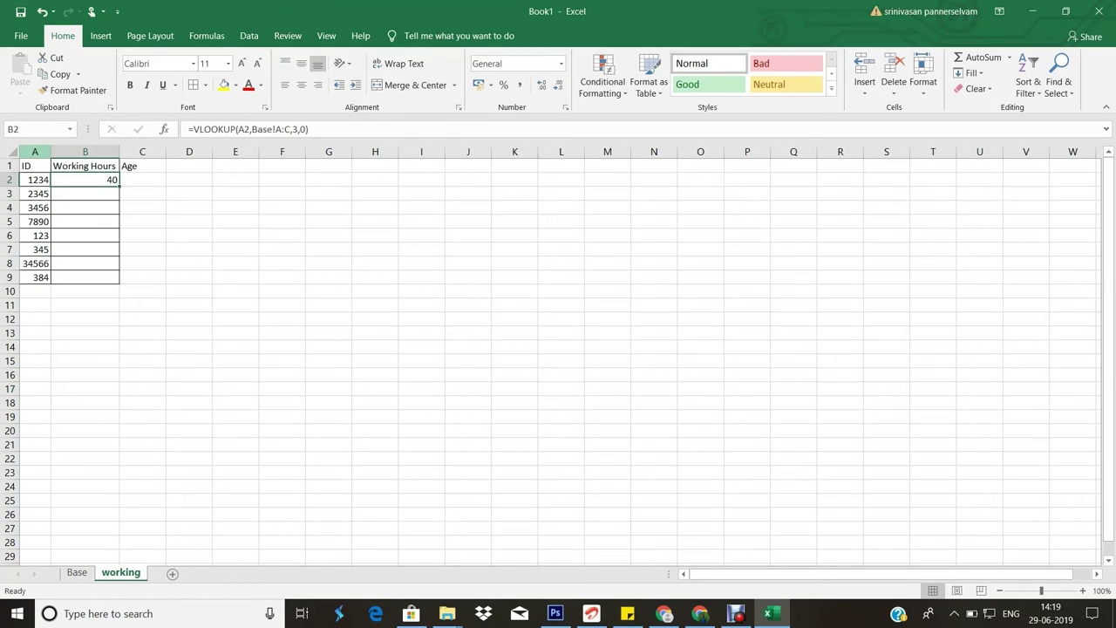
key("ctrl+c")
key("Down")
key("shift+Down")
key("shift+Down")
key("shift+Down")
key("shift+Down")
key("shift+Down")
key("shift+Down")
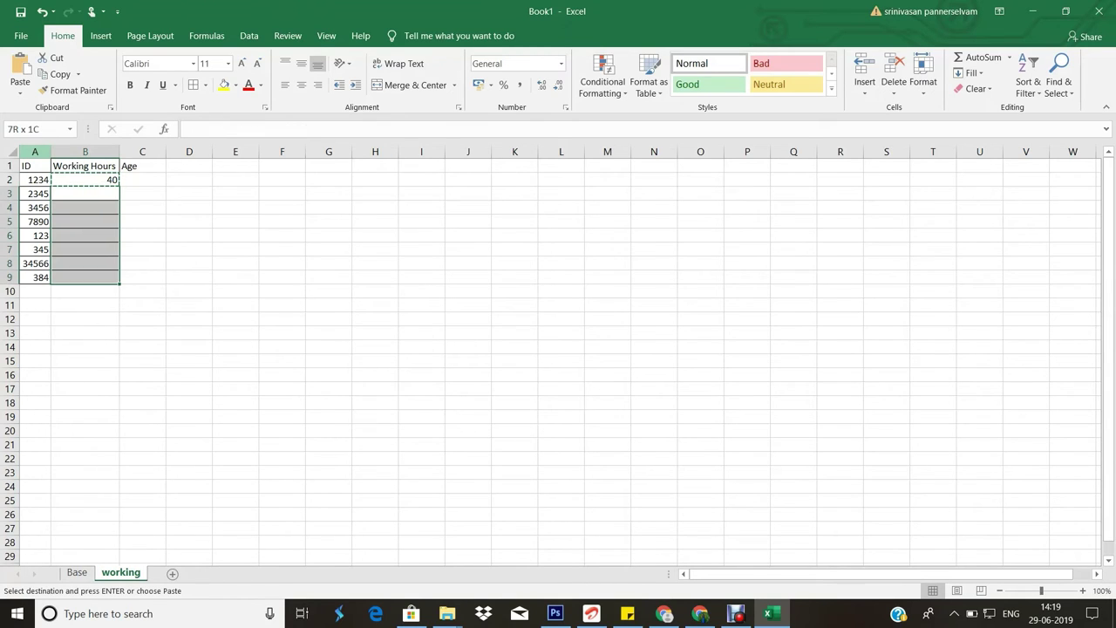
key("ctrl+v")
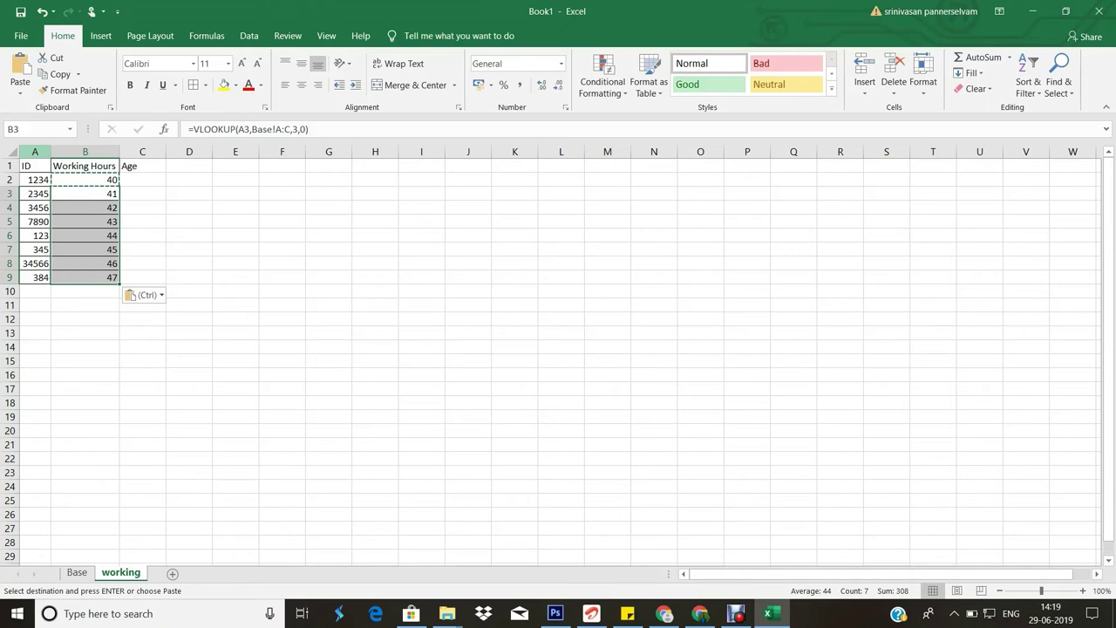
- Start a VLOOKUP formula in the first Age cell, C2
key("Up")
key("Right")
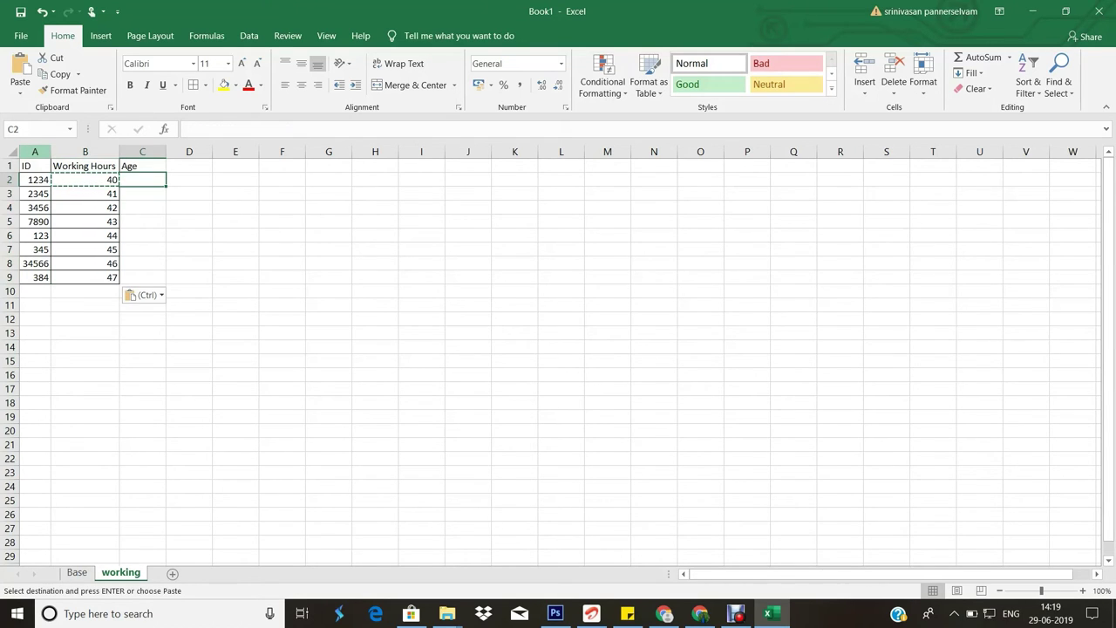
type("=")
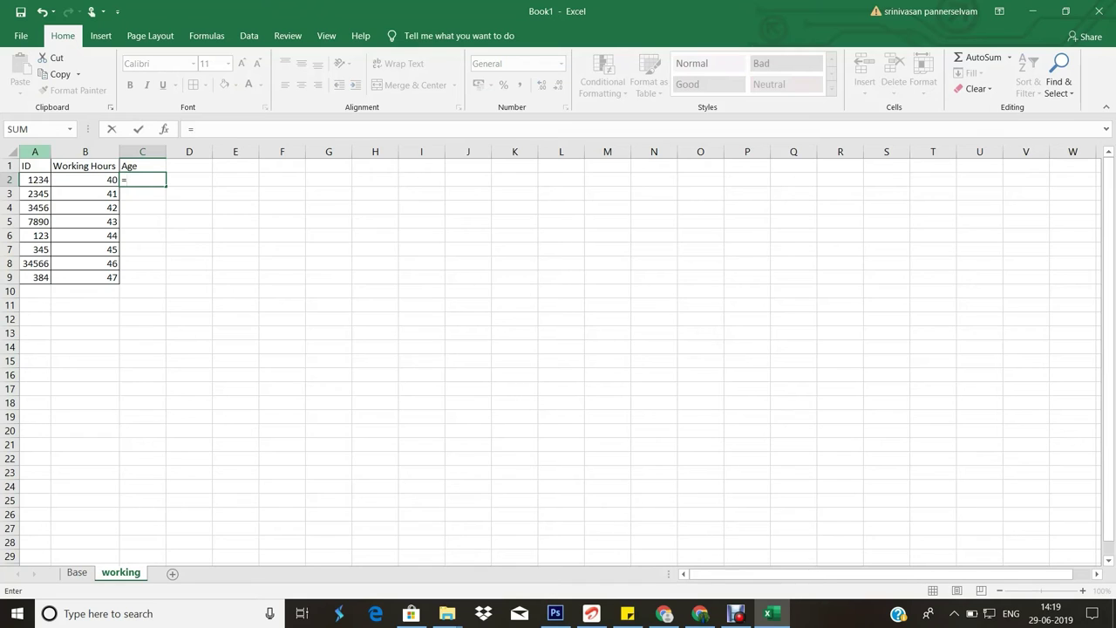
type("vloo")
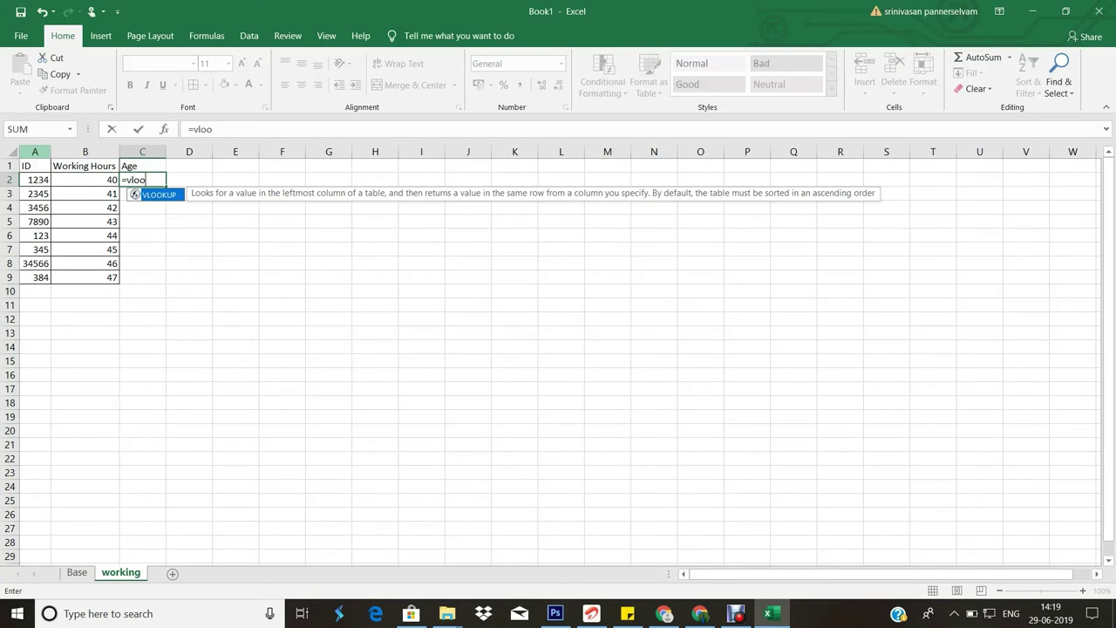
type("kup")
- Complete C2 as =VLOOKUP(A2,Base!A:D,4,0), returning age 23
key("Tab")
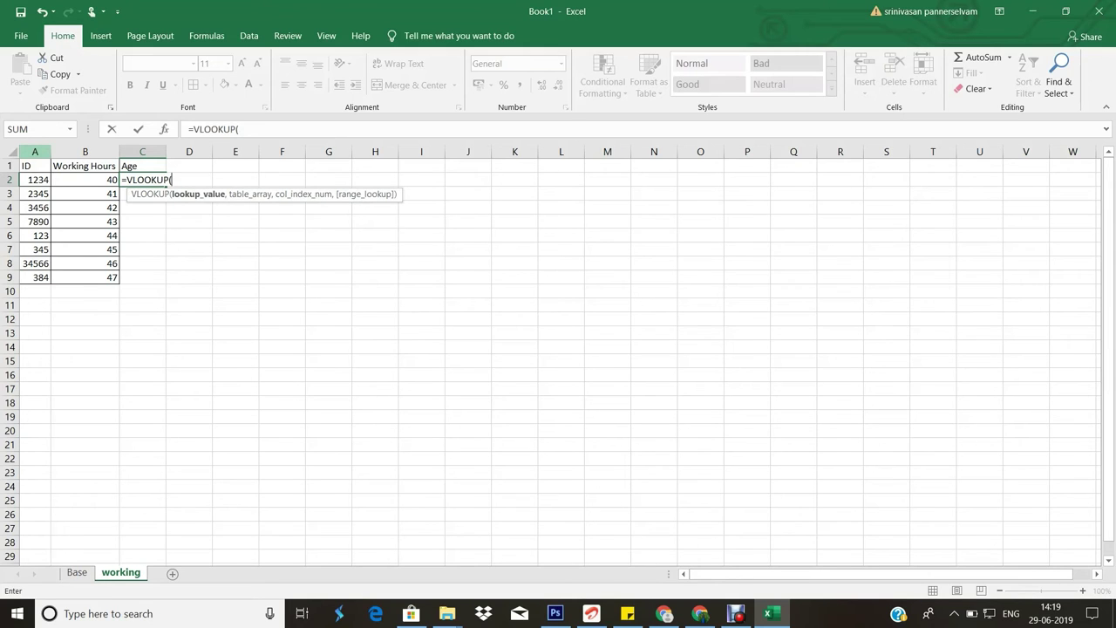
key("Left")
key("Left")
type(",")
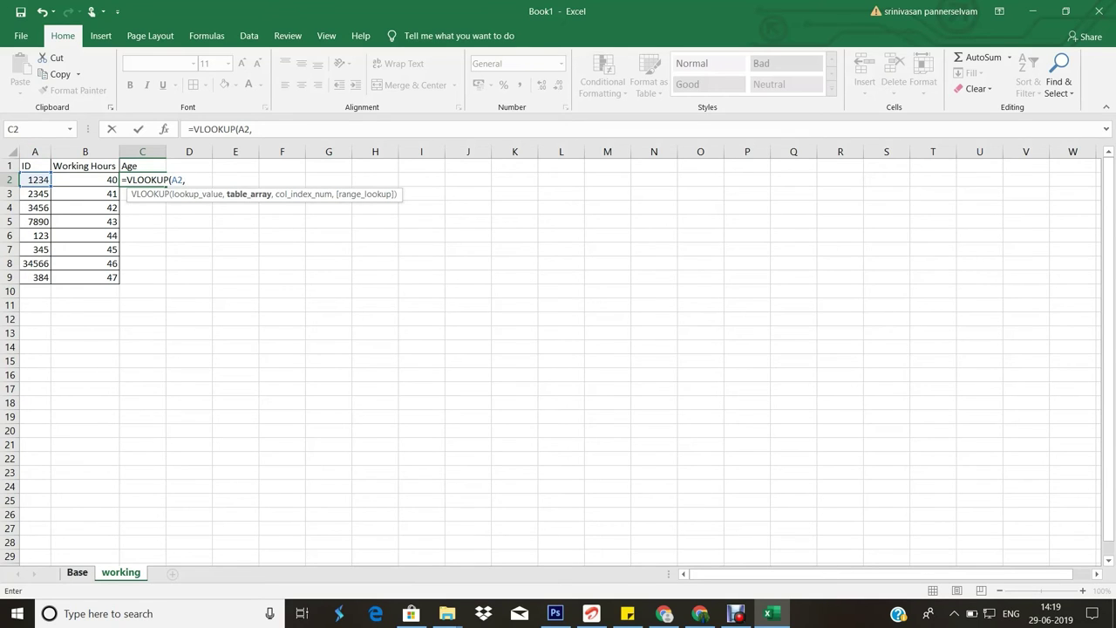
left_click(76, 572)
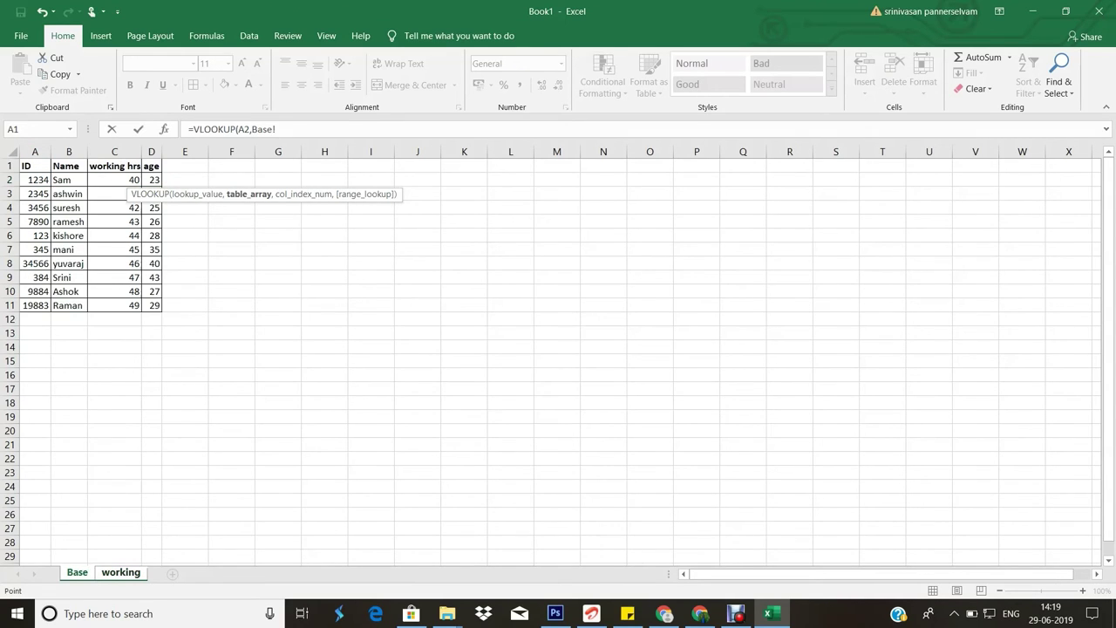
left_click(35, 152)
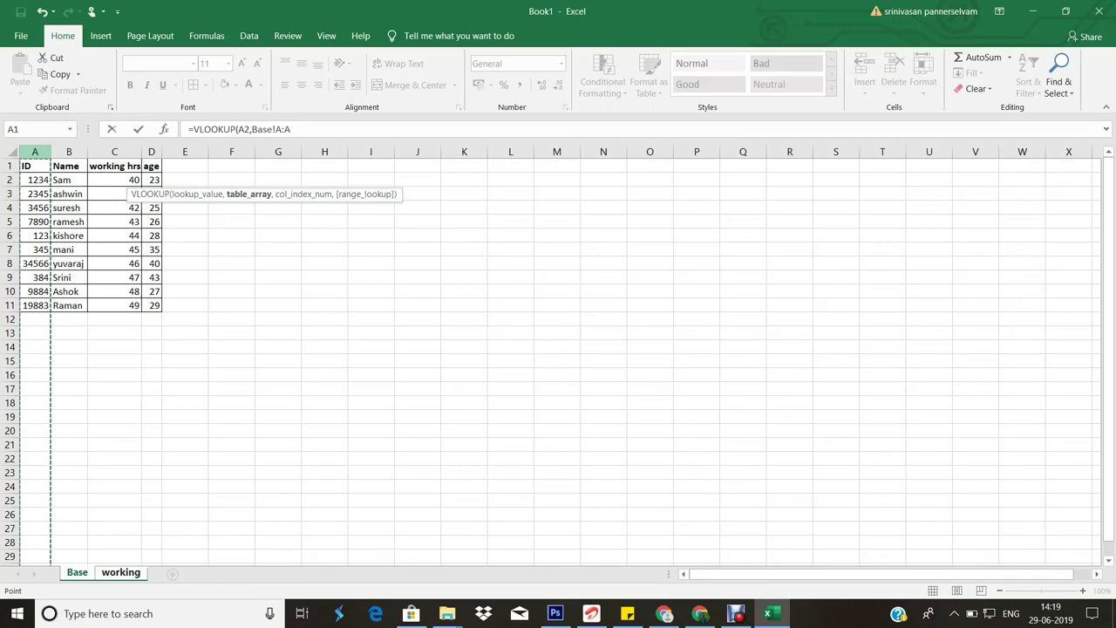
left_click_drag(35, 152, 151, 152)
type(",")
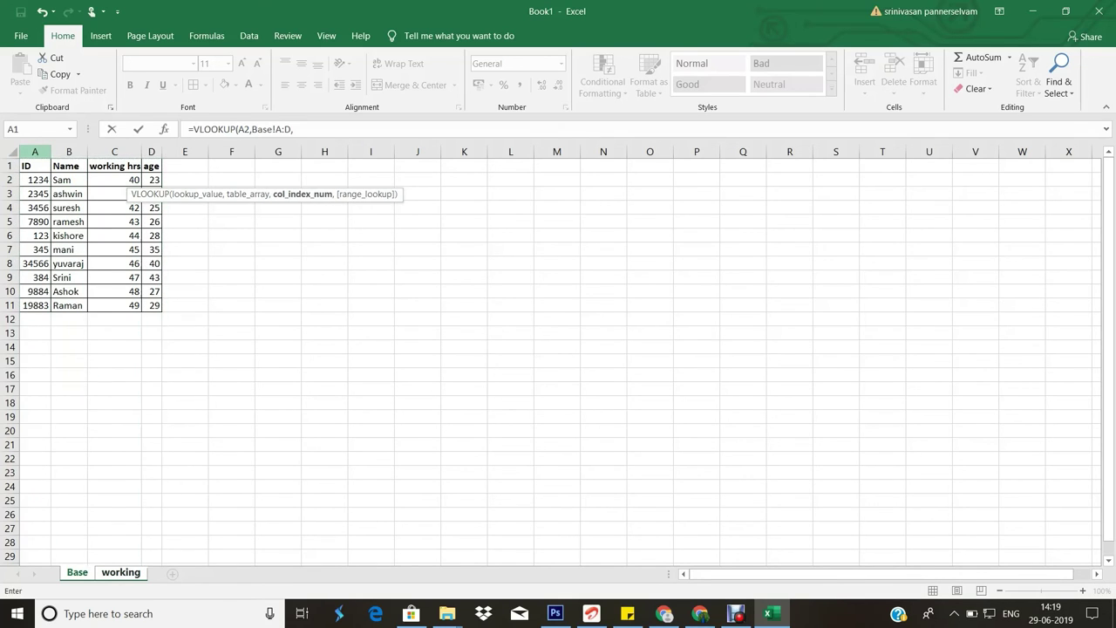
type("4,0")
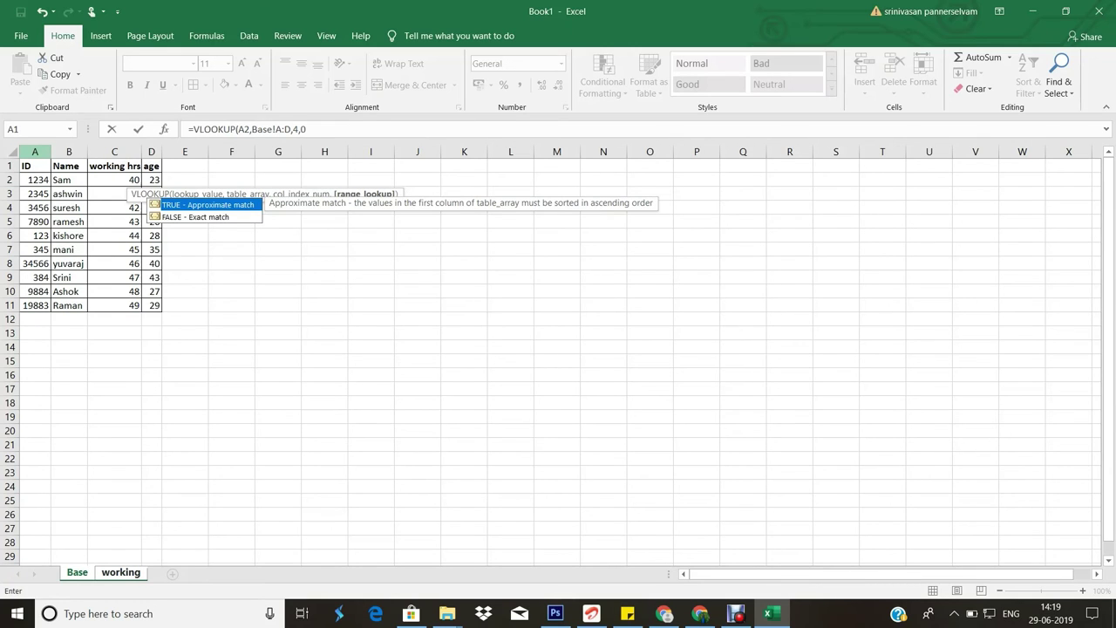
key("Return")
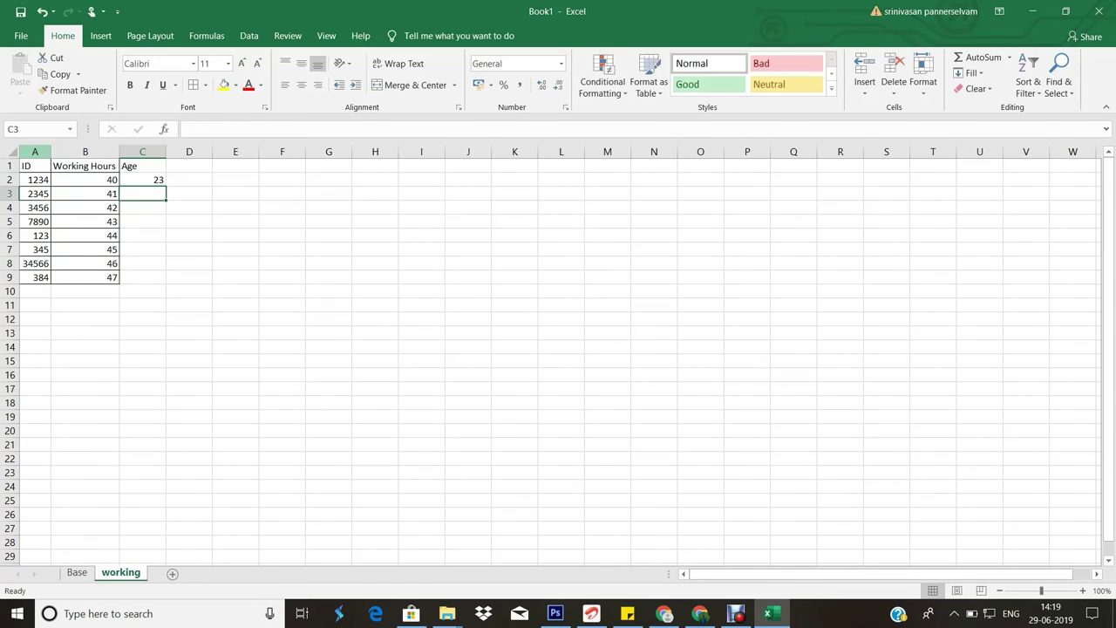
- Copy the C2 Age formula into C3:C9, returning 34 through 43
key("Up")
key("ctrl+c")
key("Down")
key("shift+Down")
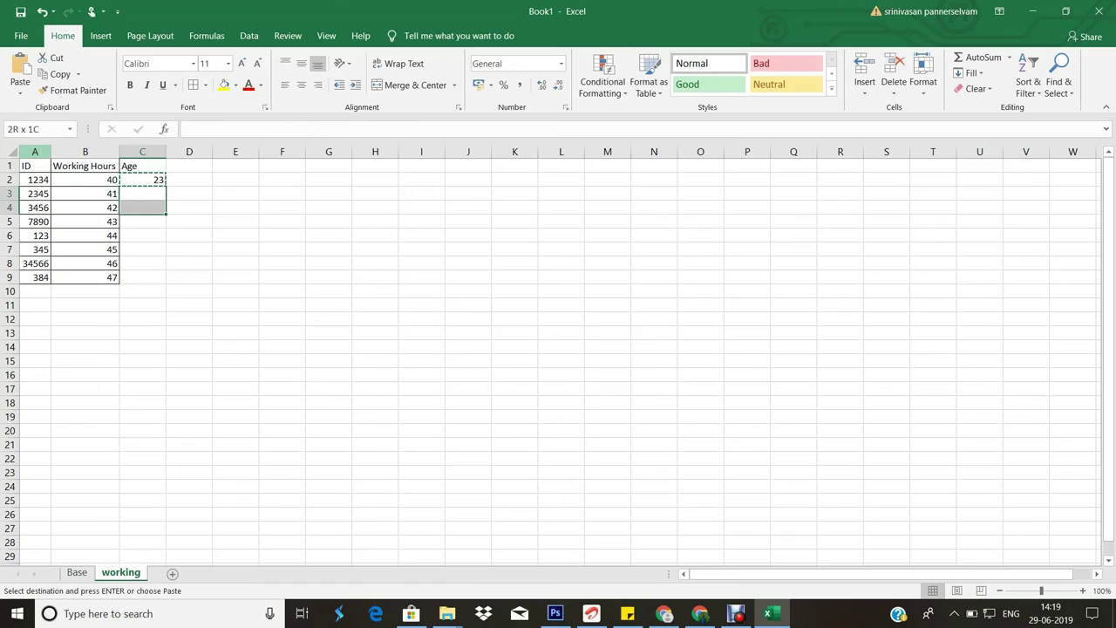
key("shift+Down")
key("shift+Down")
key("shift+Down")
key("shift+Down")
key("shift+Down")
key("ctrl+v")
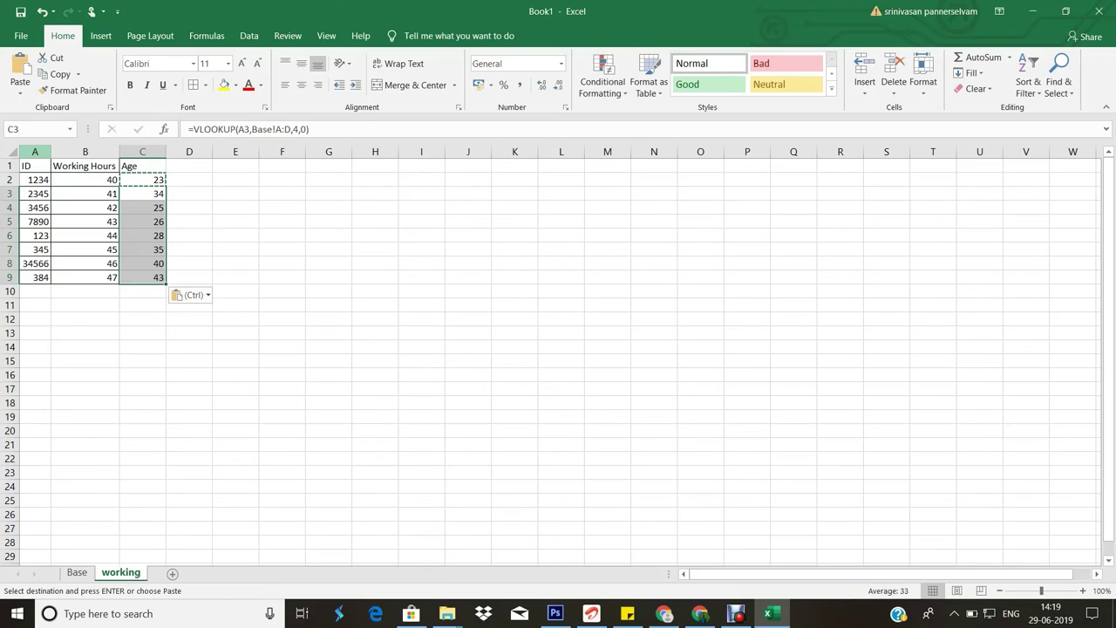
- AutoFit column C's width to its contents with Alt+H, O, I
key("Up")
key("Up")
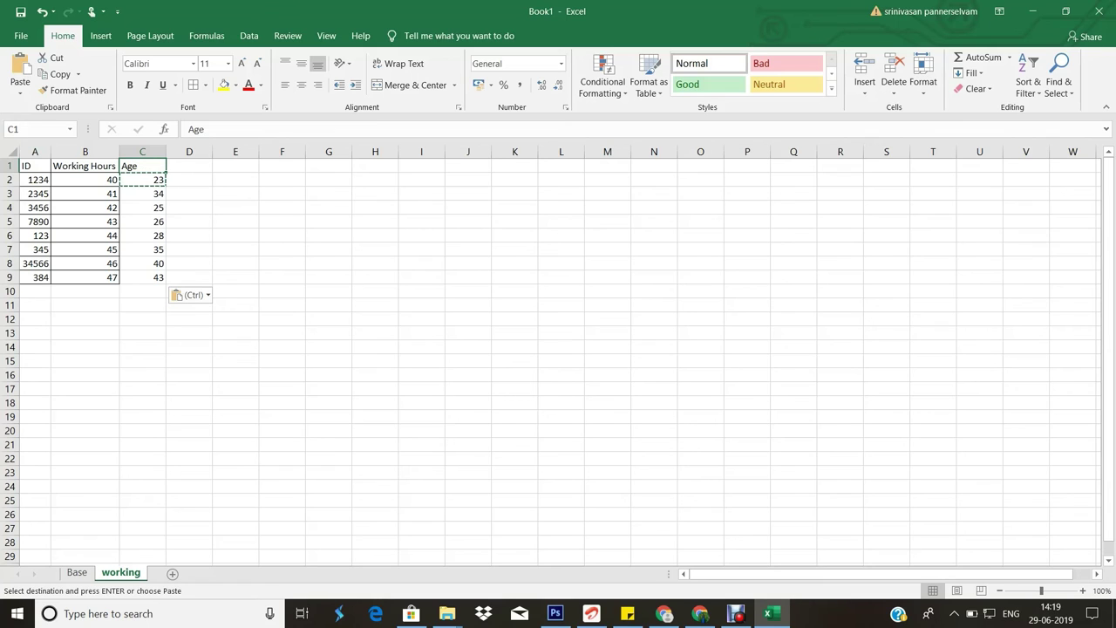
key("alt+h")
key("o")
key("i")
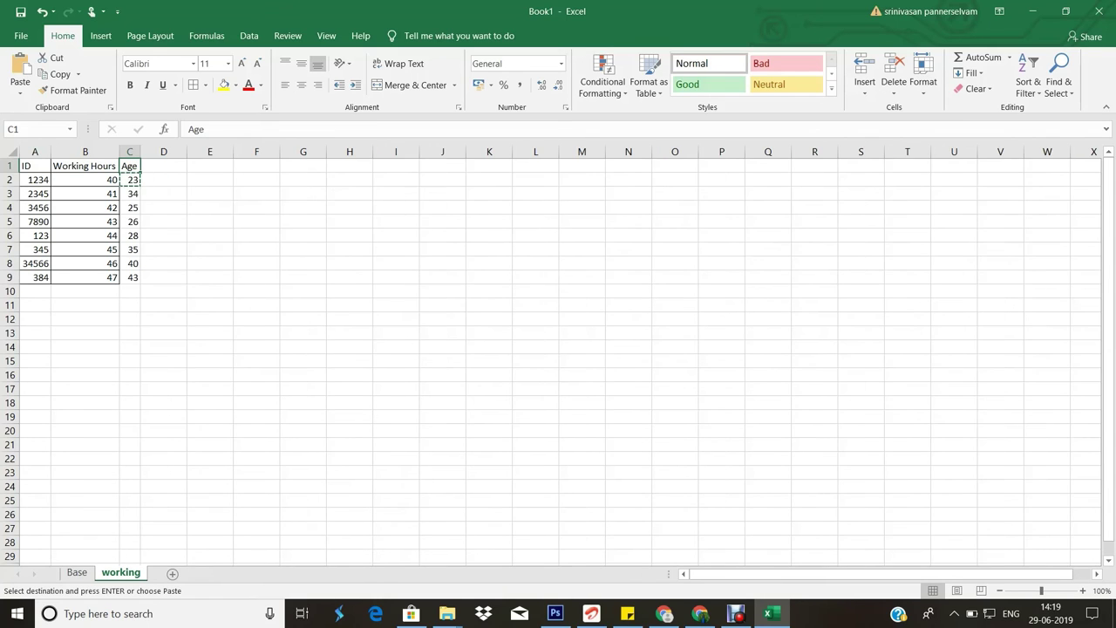